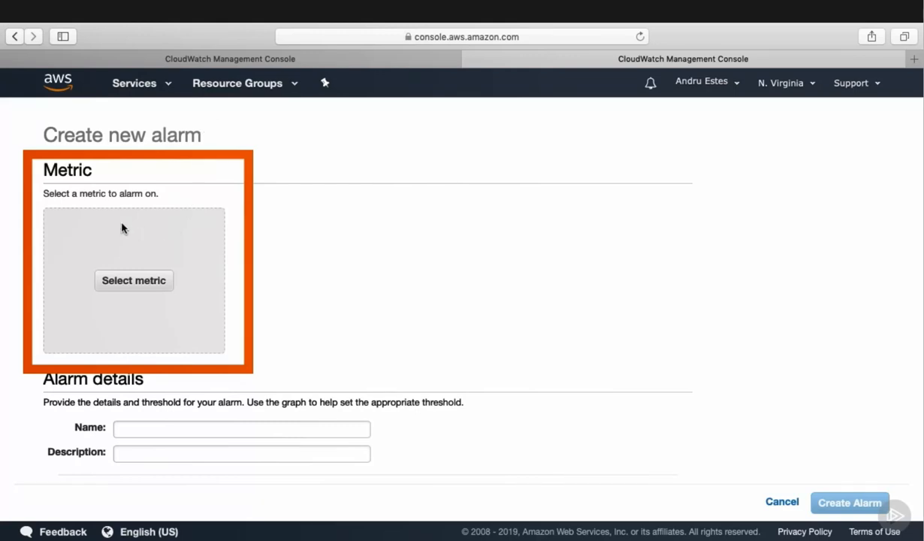
Step: Choose the Lambda Invocations metric for the getSsmParameter function, browsing metrics by function name
left_click(134, 281)
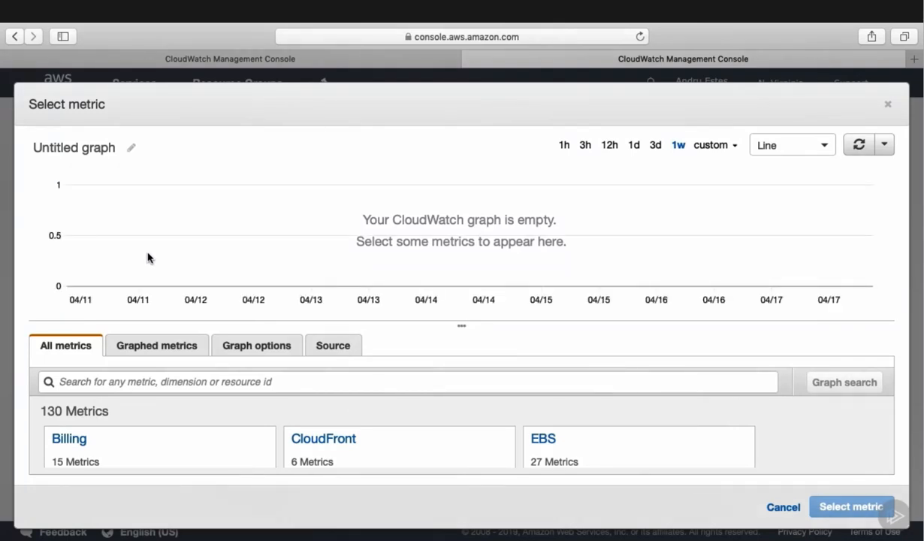
scroll(537, 432, "down", 3)
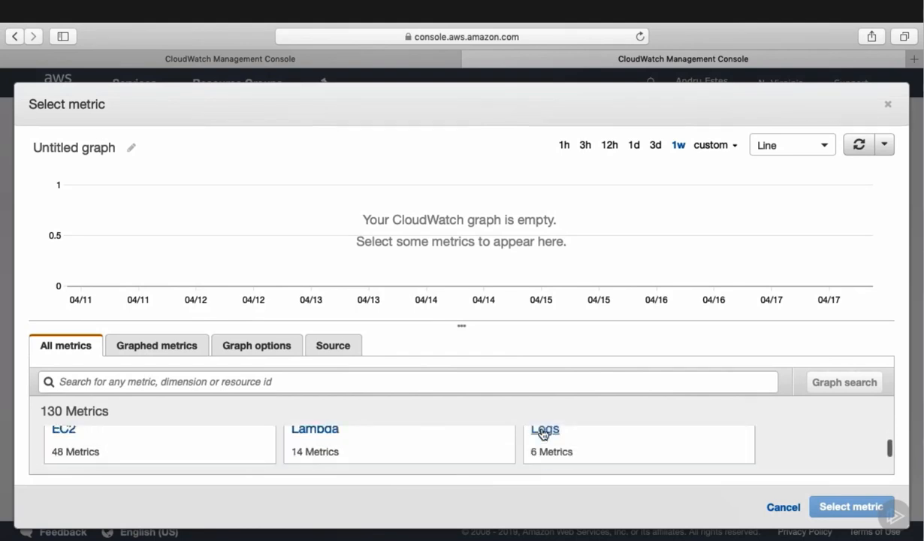
scroll(542, 434, "down", 2)
scroll(344, 443, "up", 3)
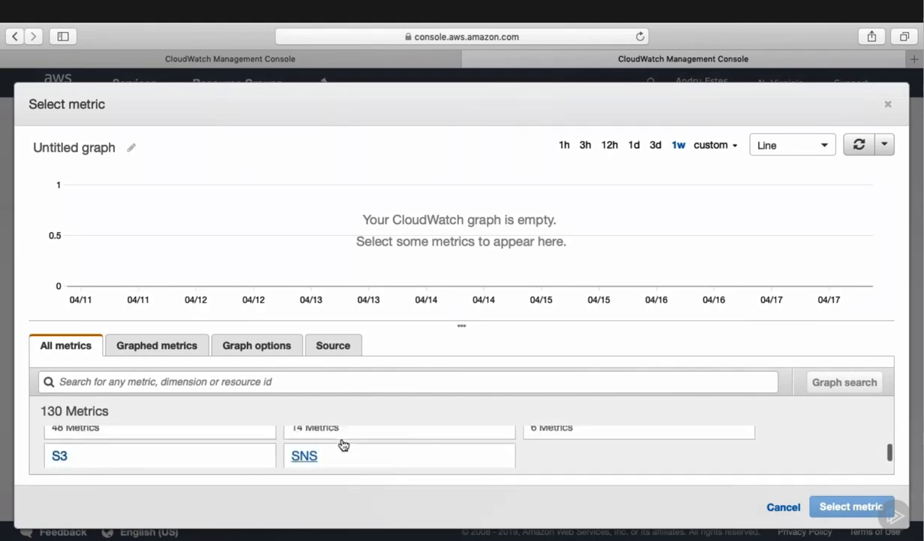
left_click(315, 432)
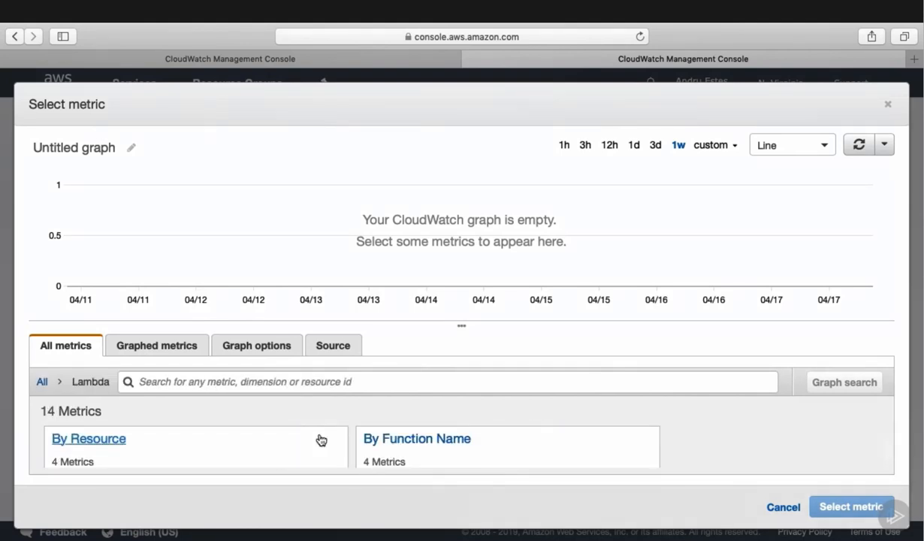
left_click(373, 438)
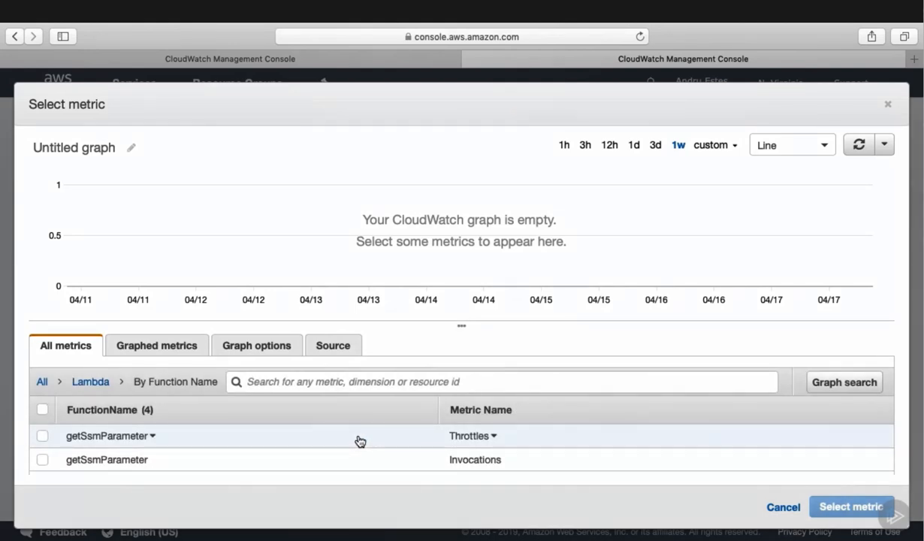
left_click(43, 460)
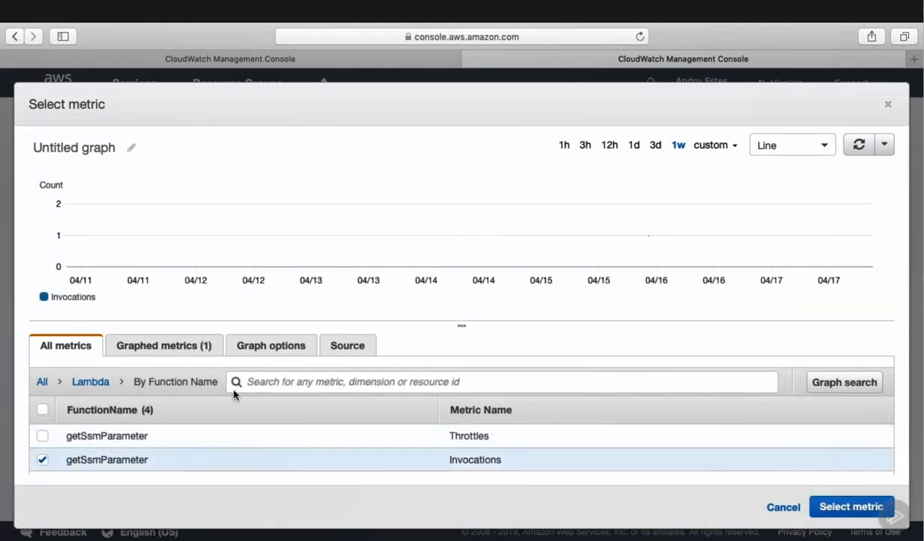
Step: Set the graphed Invocations metric's statistic to Sum and its period to 1 Minute, and apply it to the alarm
left_click(187, 346)
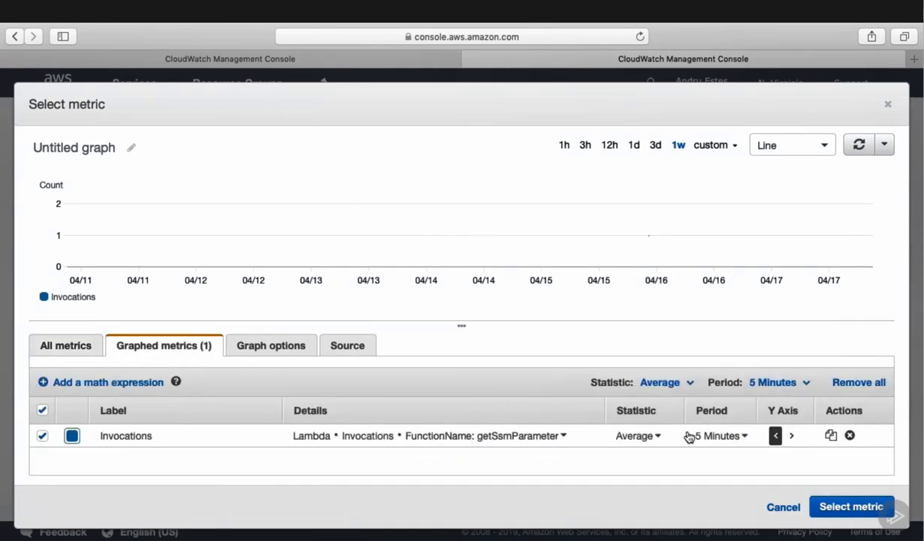
left_click(654, 437)
left_click(675, 250)
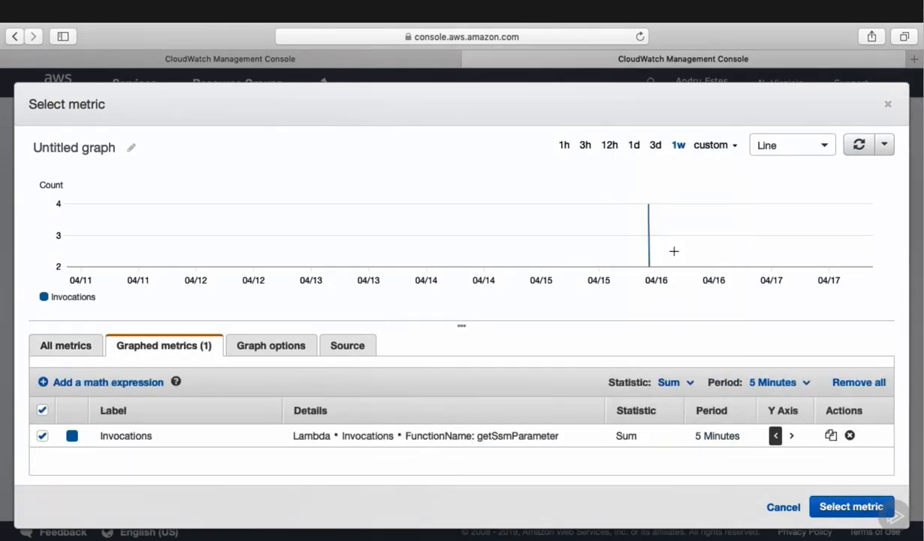
left_click(712, 434)
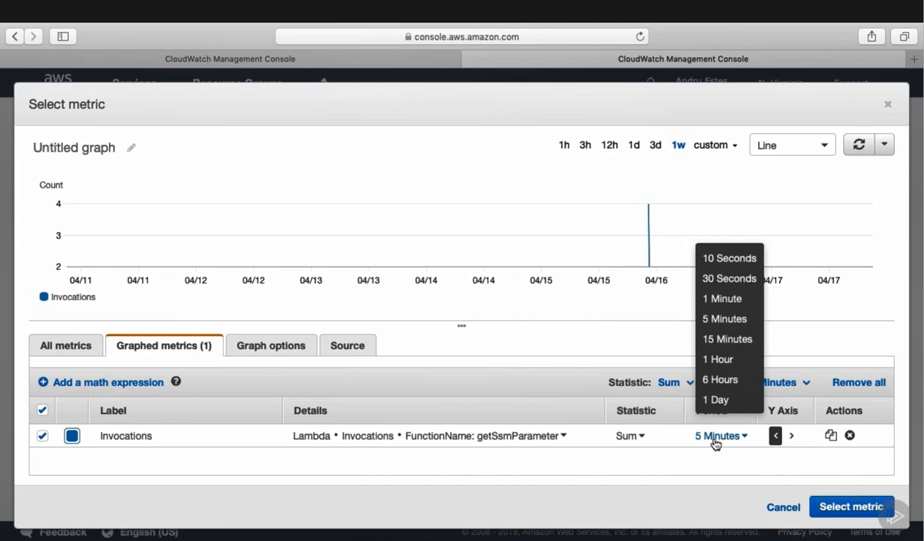
left_click(726, 299)
left_click(854, 507)
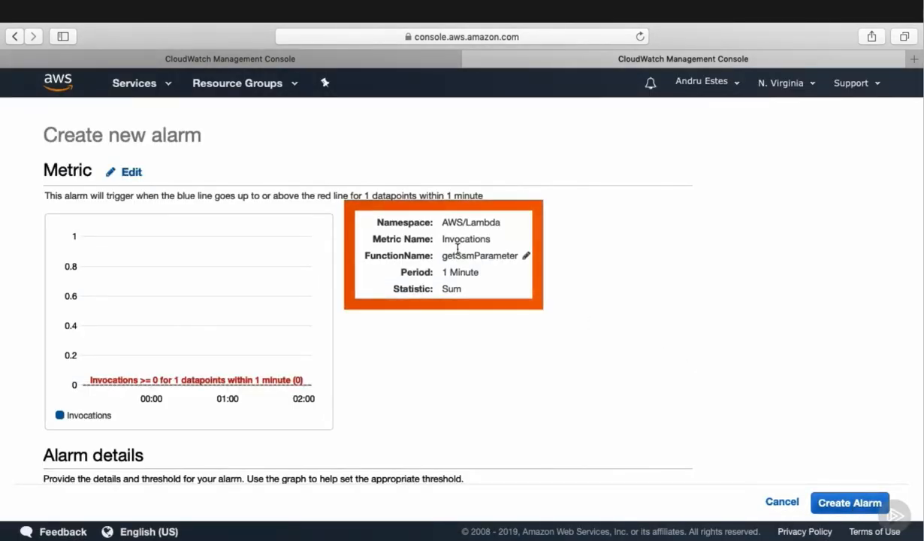
left_click_drag(428, 221, 500, 219)
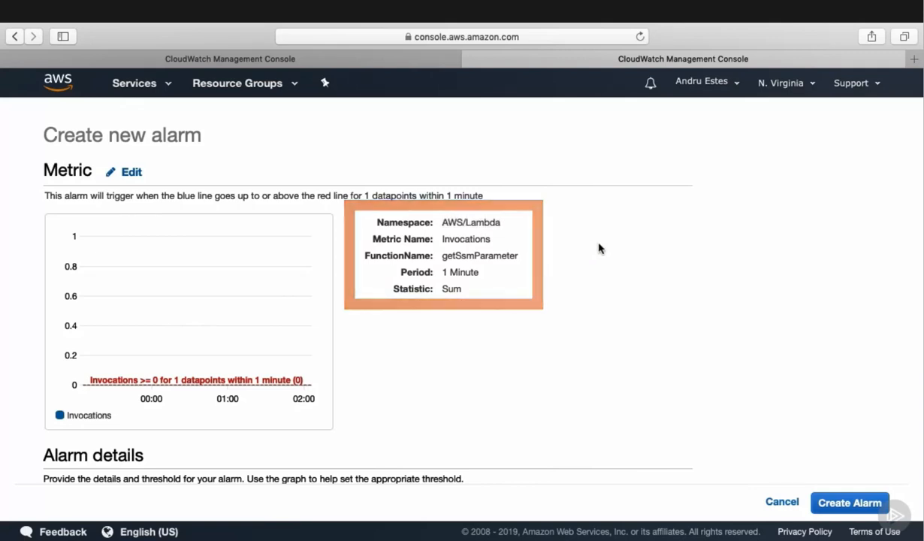
left_click(481, 239)
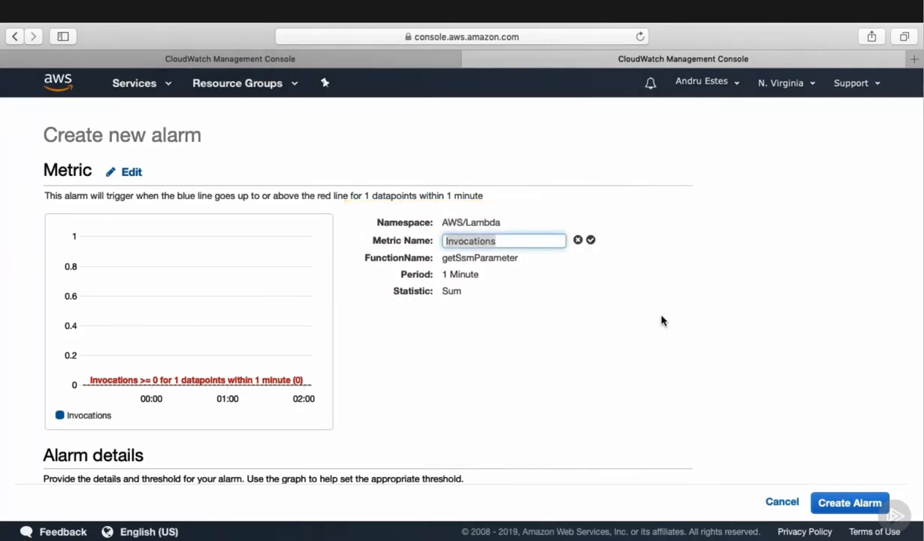
left_click(636, 305)
left_click(479, 259)
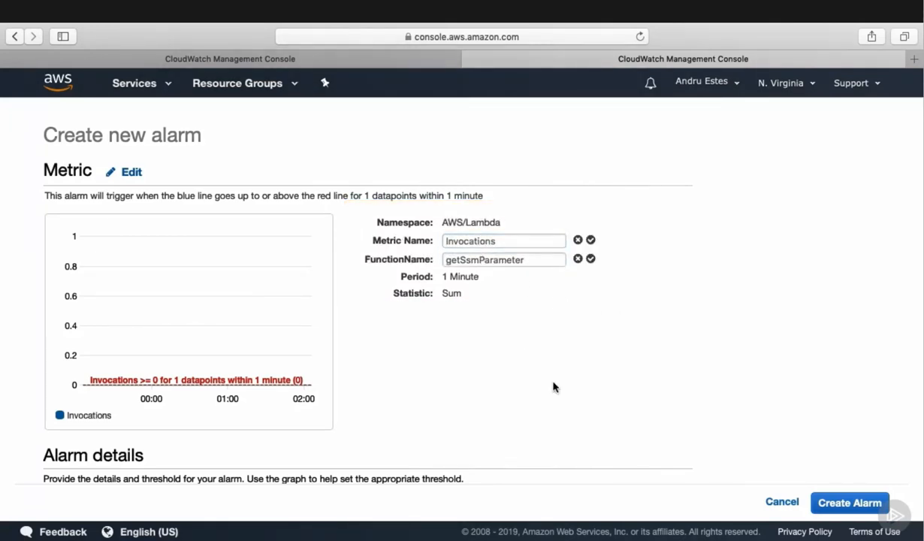
left_click(590, 258)
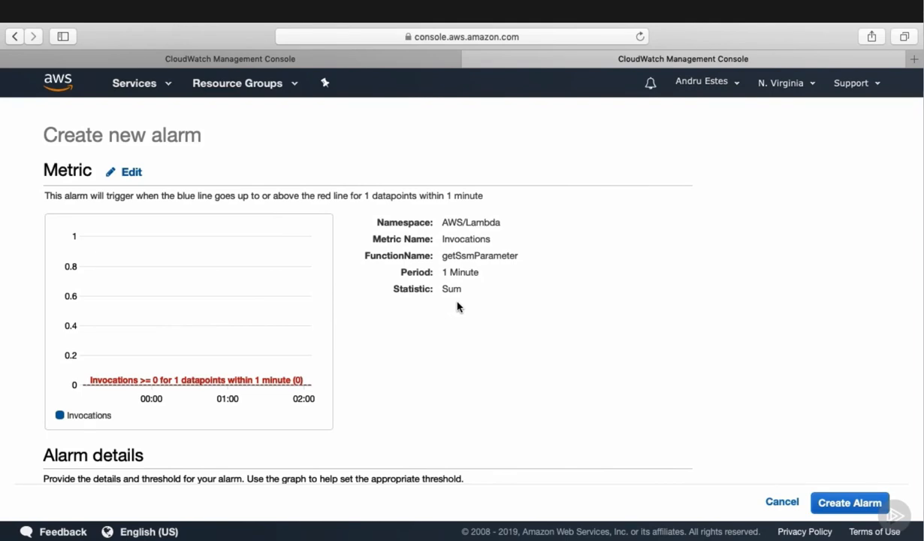
Step: Enter TooManyInvocations as both the name and the description in the alarm details
scroll(435, 342, "down", 8)
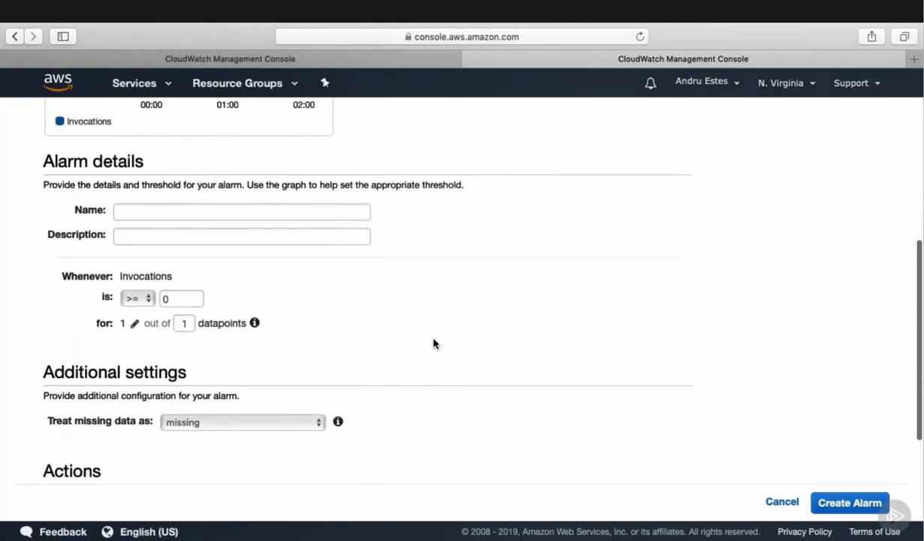
left_click(263, 211)
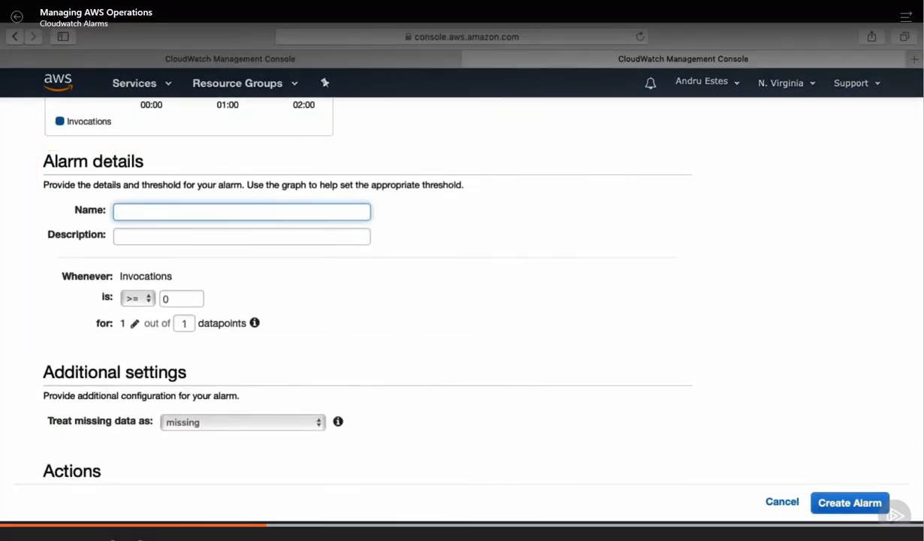
type("TooManyInvocations")
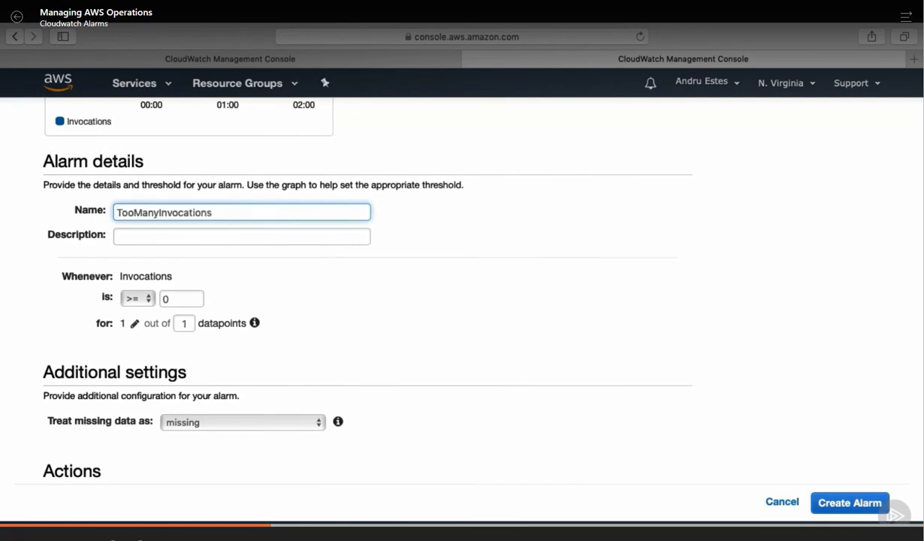
key("ctrl+a")
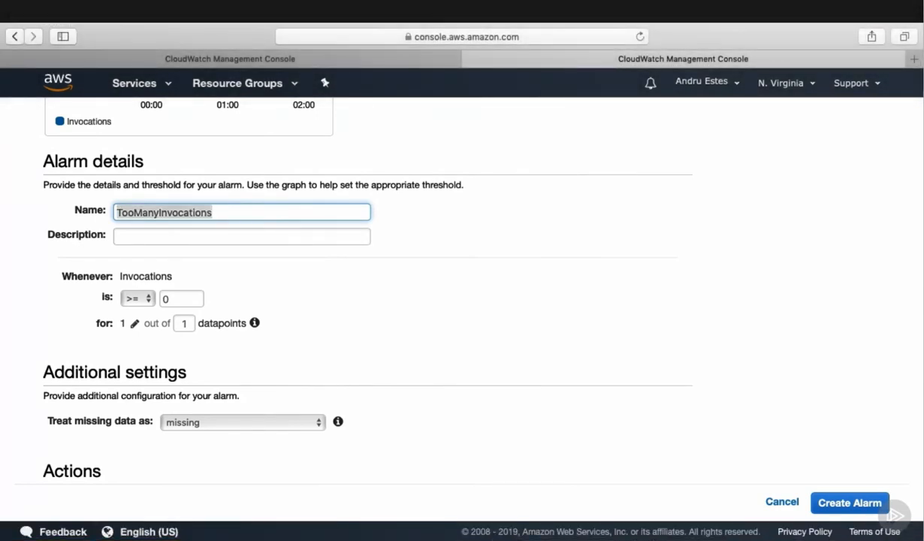
key("ctrl+c")
key("Tab")
key("ctrl+v")
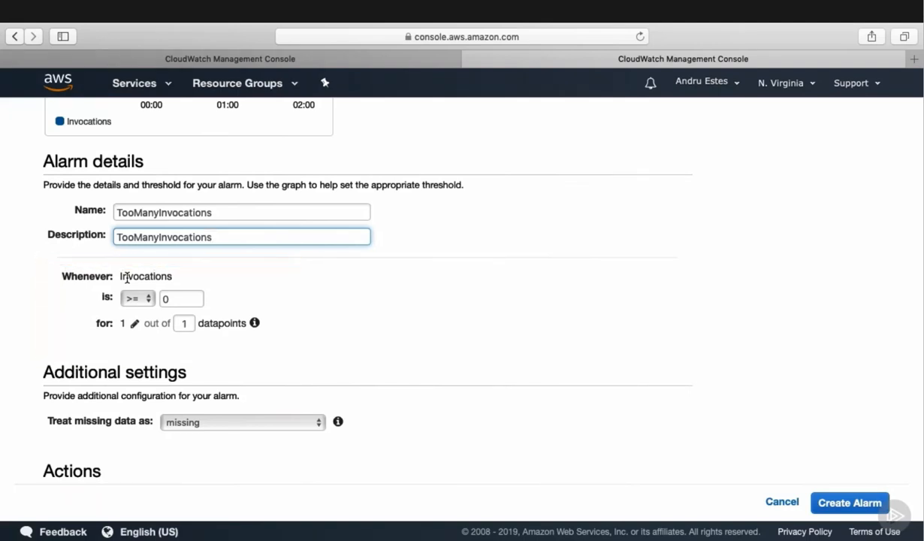
Step: Keep the >= comparison and set the Invocations threshold to 2 for the alarm
left_click(140, 304)
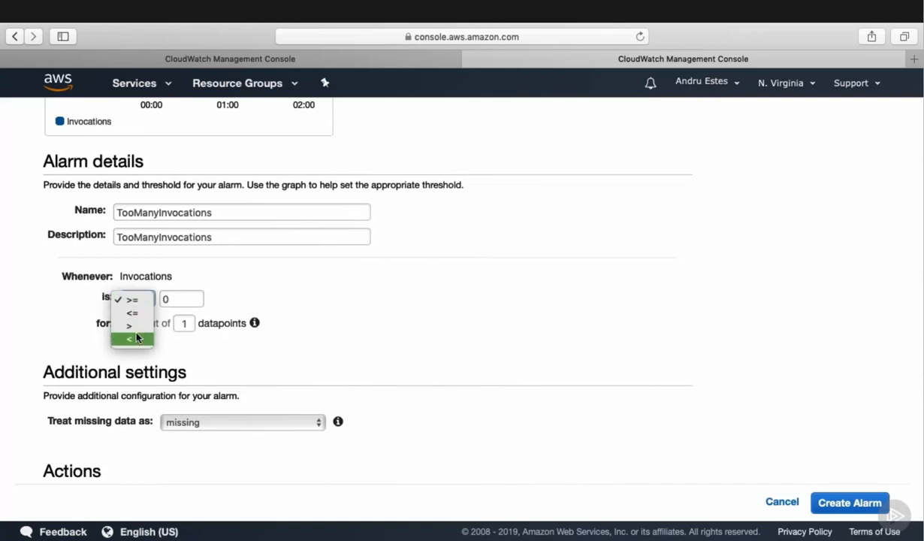
left_click(190, 295)
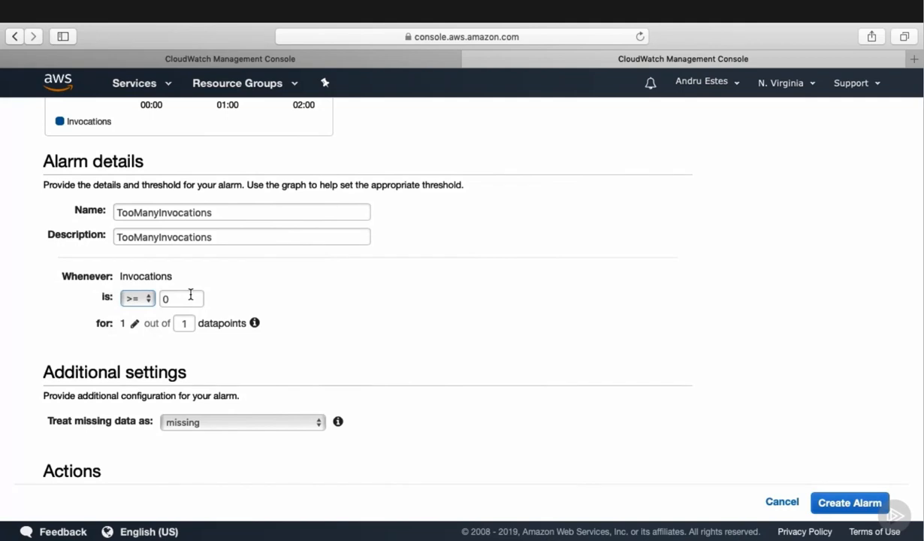
left_click(190, 297)
key("BackSpace")
type("2")
mouse_move(254, 323)
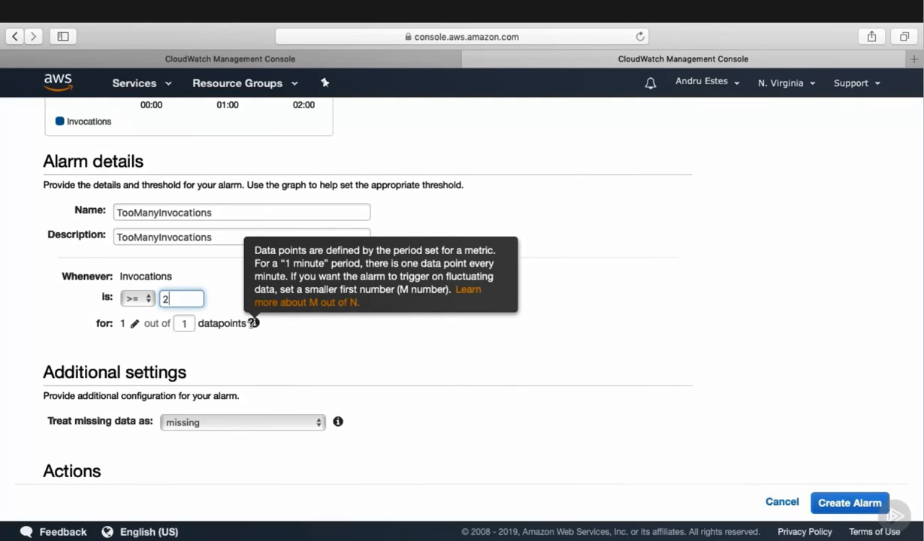
left_click(317, 356)
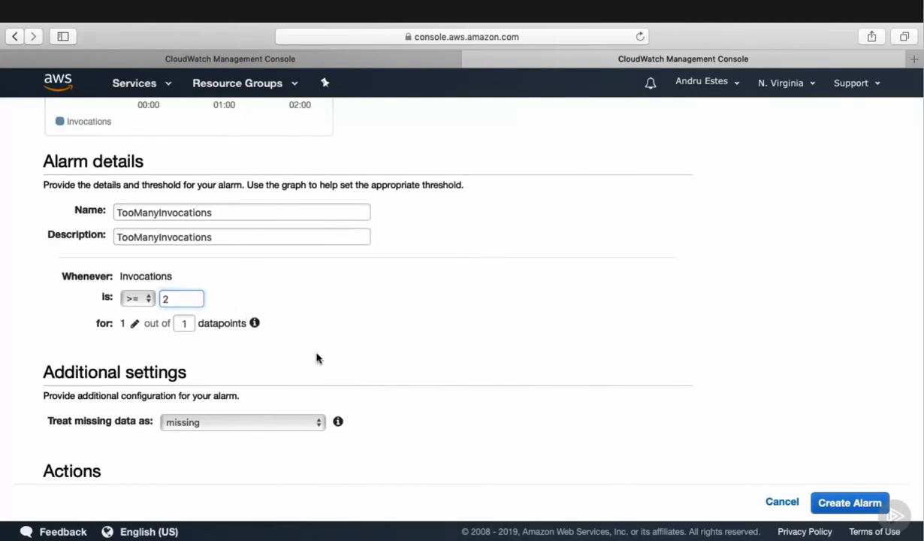
Step: Review the updated threshold on the metric graph and keep missing data treated as missing
scroll(293, 356, "down", 5)
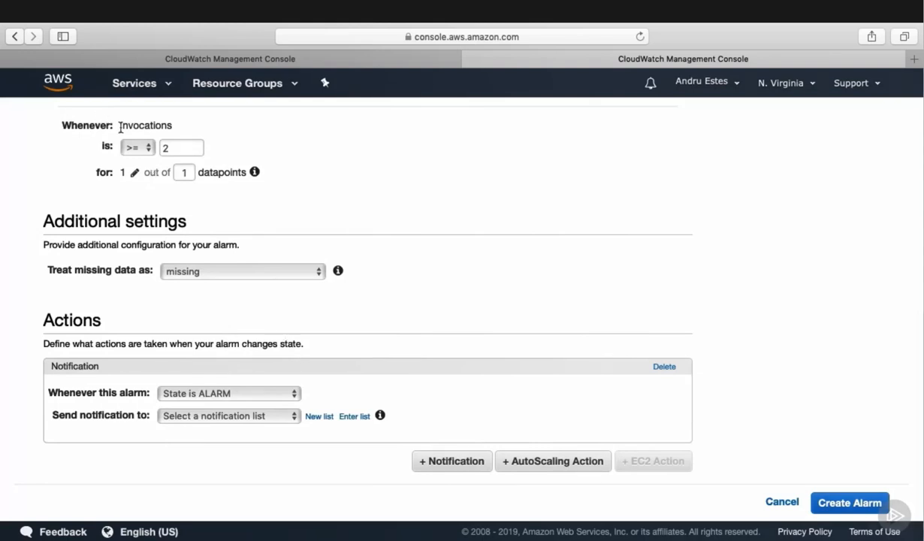
scroll(166, 152, "up", 10)
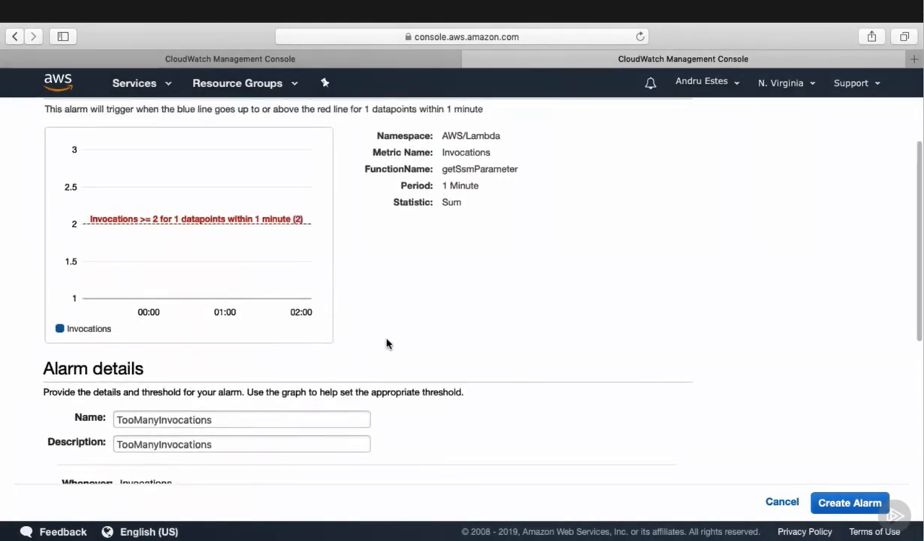
scroll(389, 342, "down", 10)
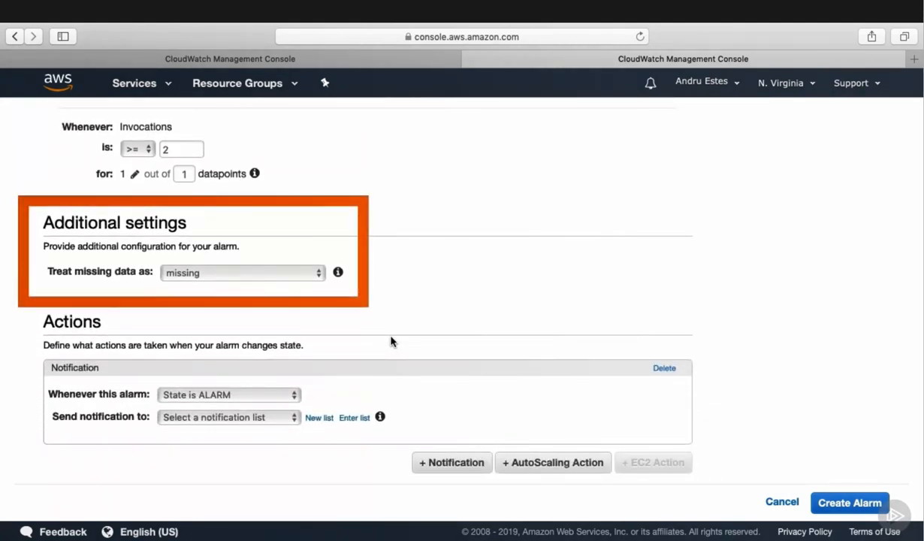
left_click(220, 278)
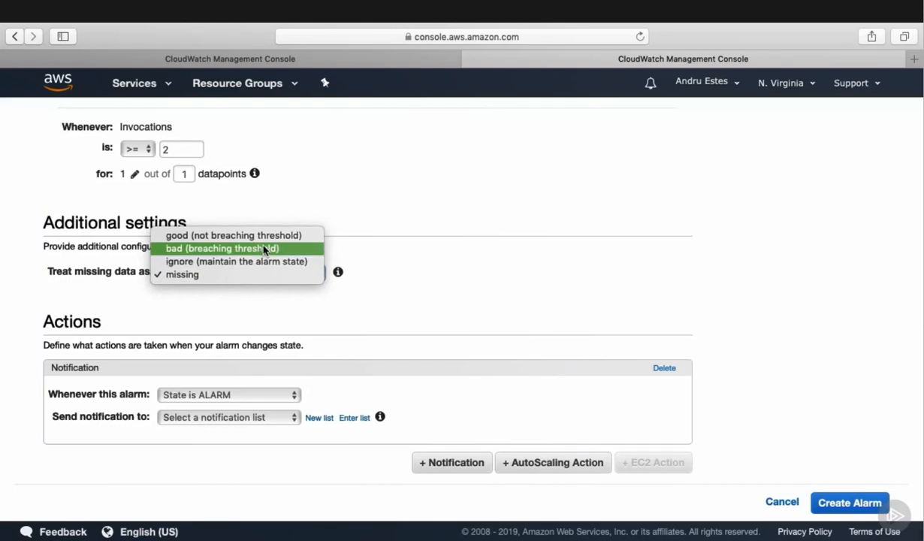
left_click(199, 273)
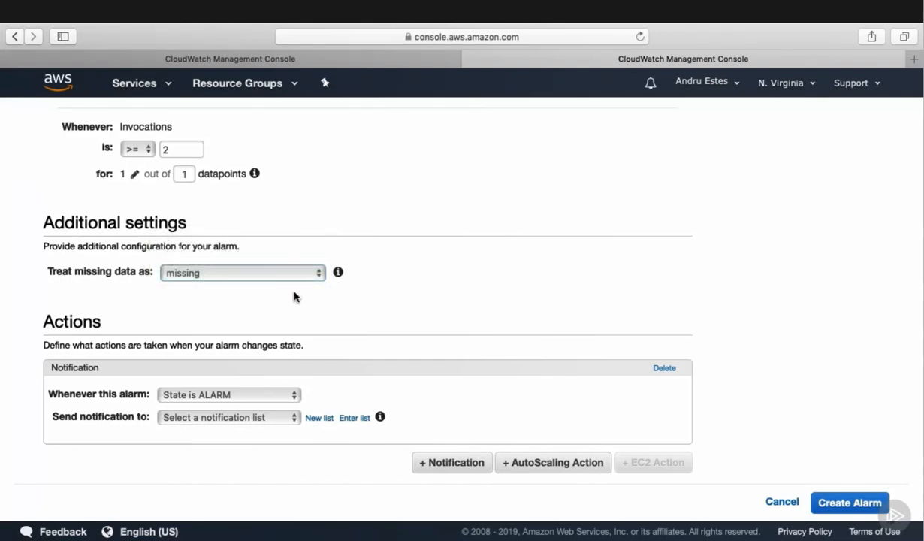
scroll(294, 296, "down", 1)
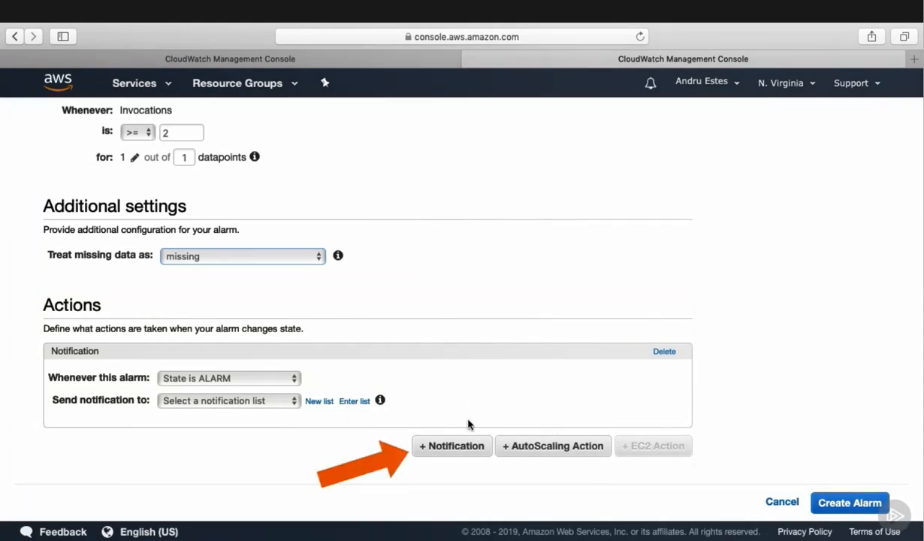
left_click(452, 448)
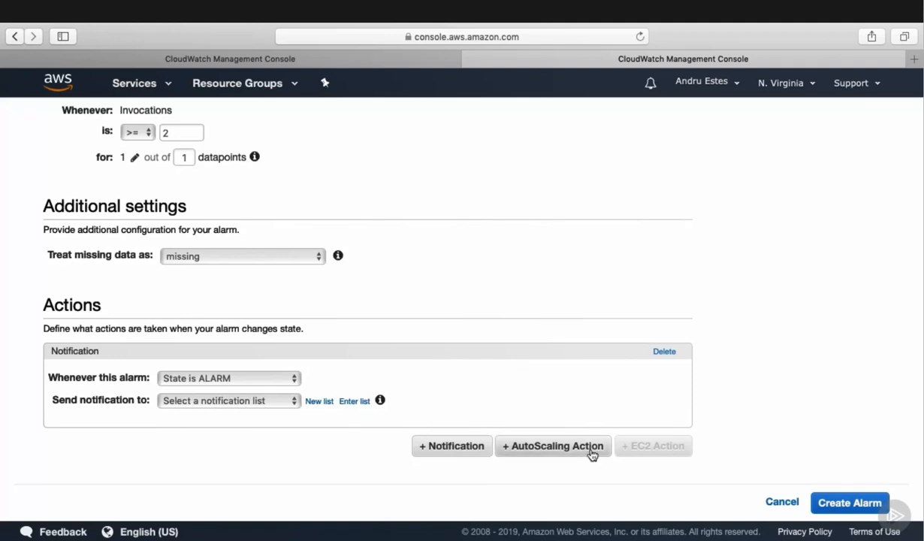
left_click(560, 445)
scroll(378, 453, "down", 2)
scroll(376, 454, "down", 2)
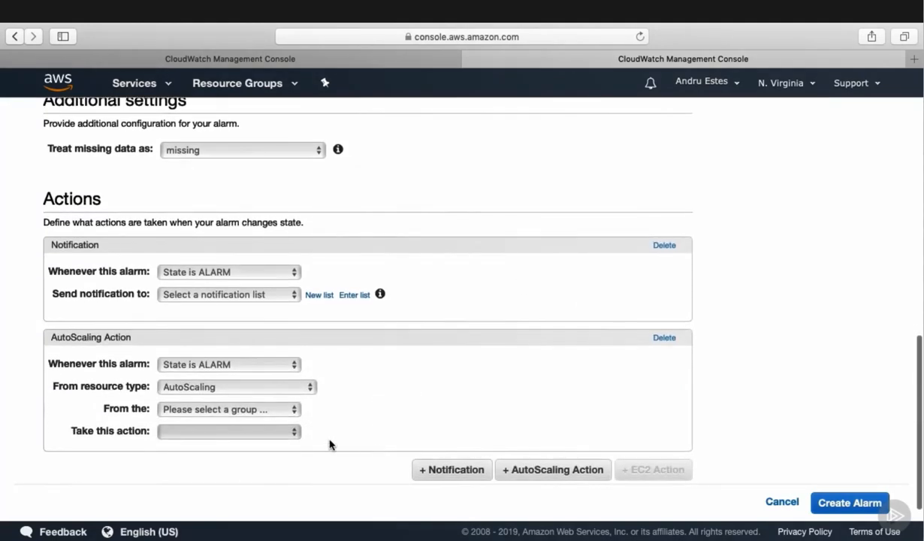
left_click(289, 409)
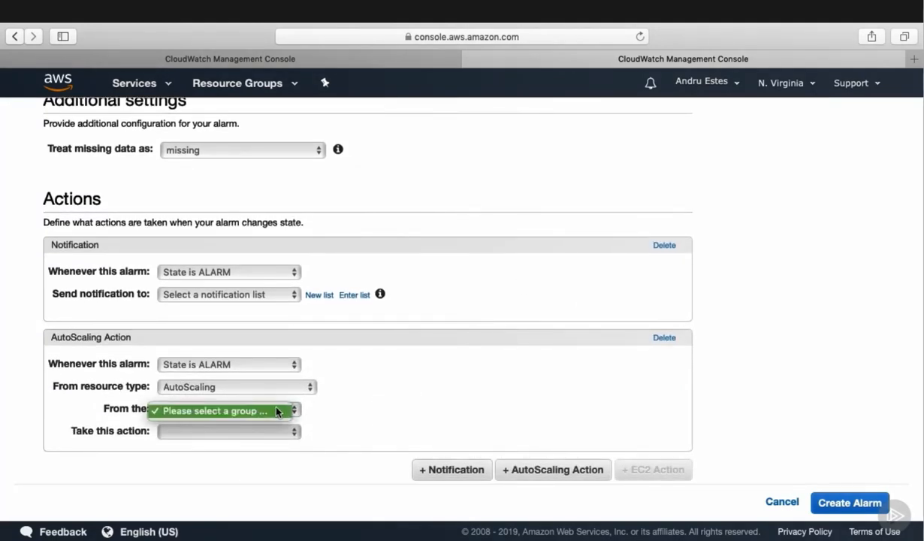
left_click(351, 415)
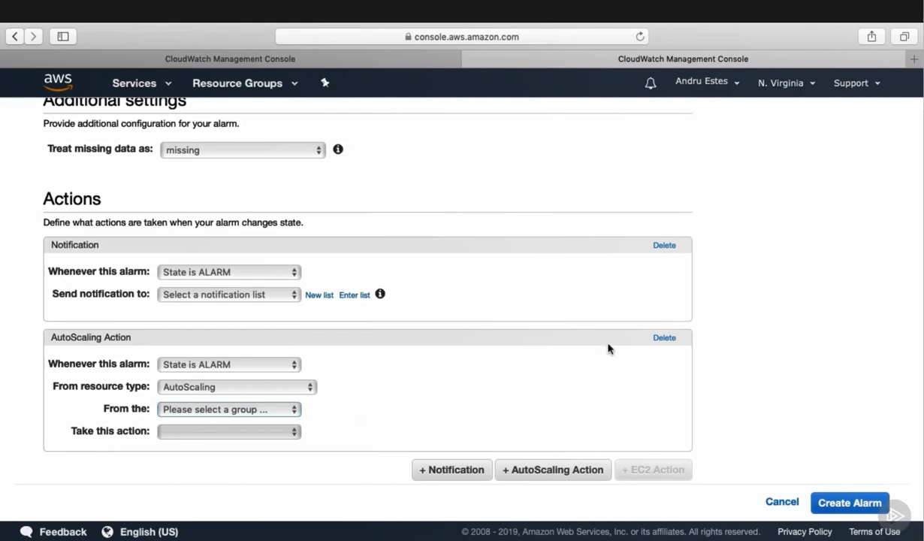
left_click(662, 338)
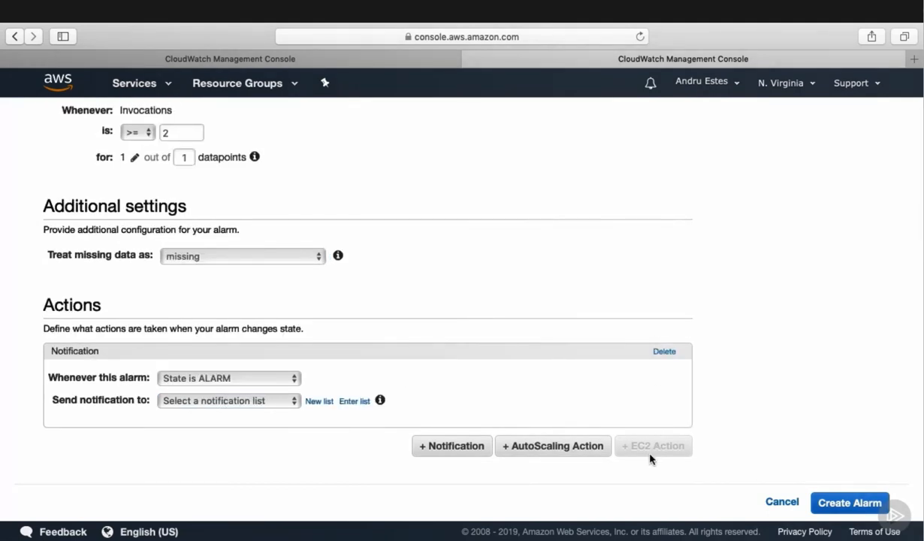
Step: Configure the alarm's notification to be sent to the ProxyInfo list whenever the state is ALARM
mouse_move(651, 458)
left_click(196, 380)
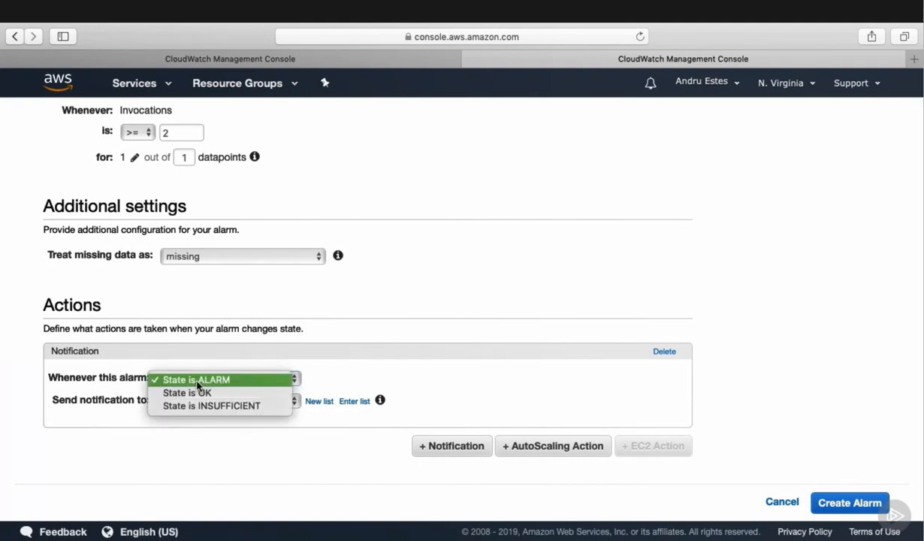
left_click(276, 380)
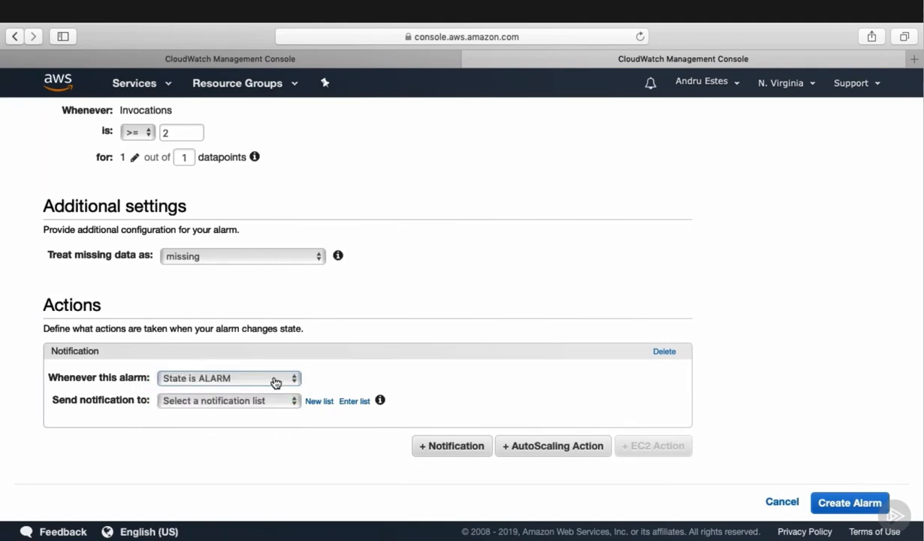
left_click(191, 402)
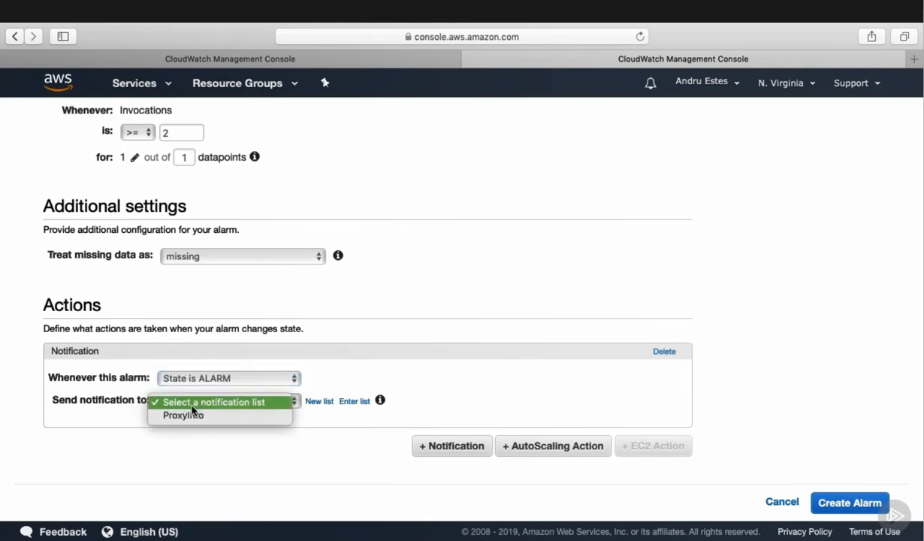
left_click(208, 420)
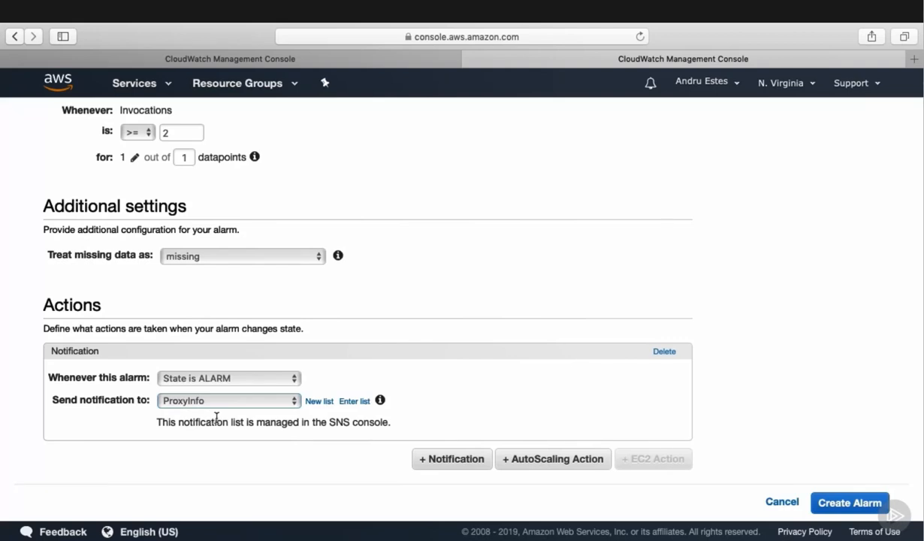
Step: Create the alarm and select TooManyInvocations in the alarm list to review its details
left_click(846, 504)
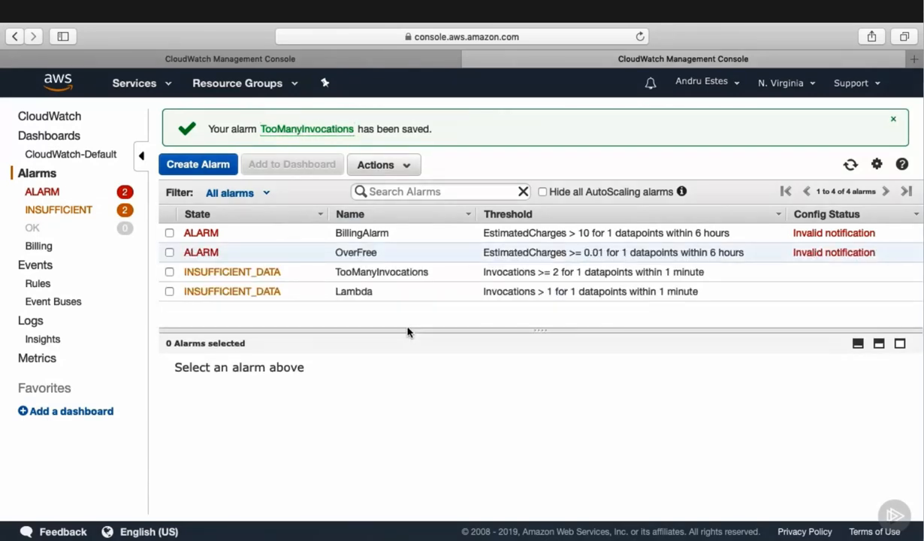
left_click(424, 273)
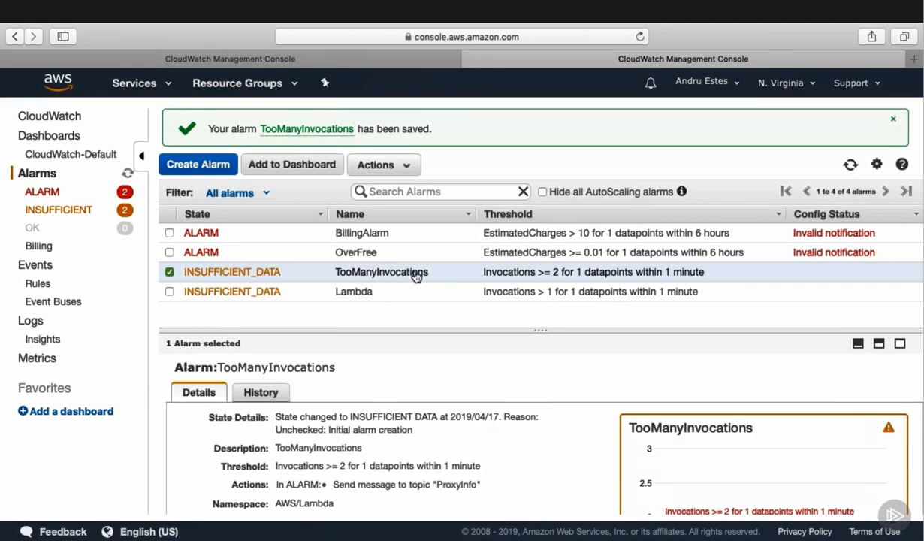
scroll(534, 360, "down", 3)
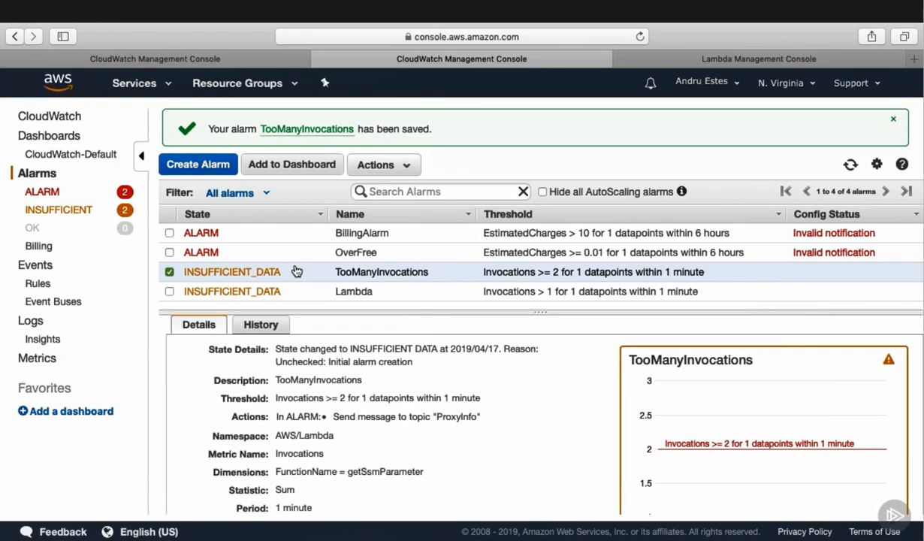
Step: Switch to the Lambda console, run getSsmParameter with the hello test event, and close that page to return to the alarms
left_click(687, 62)
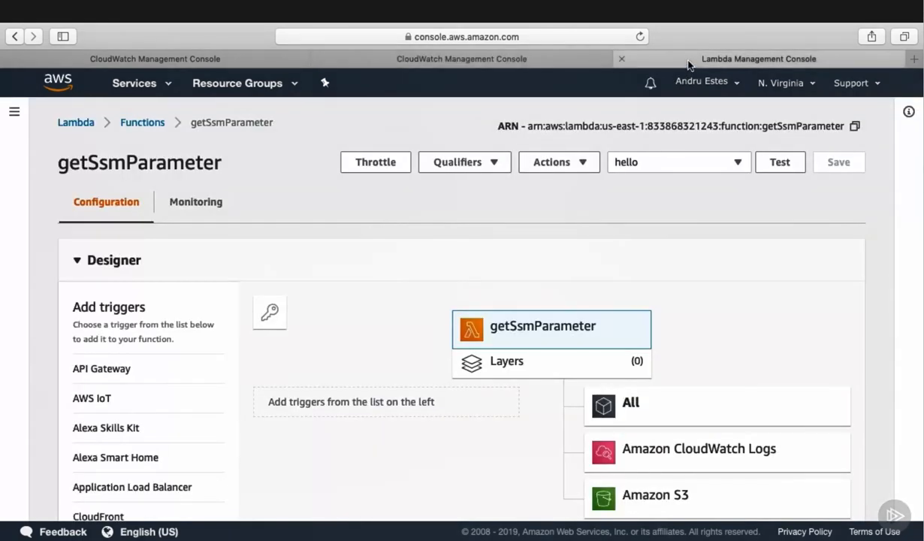
scroll(449, 246, "down", 2)
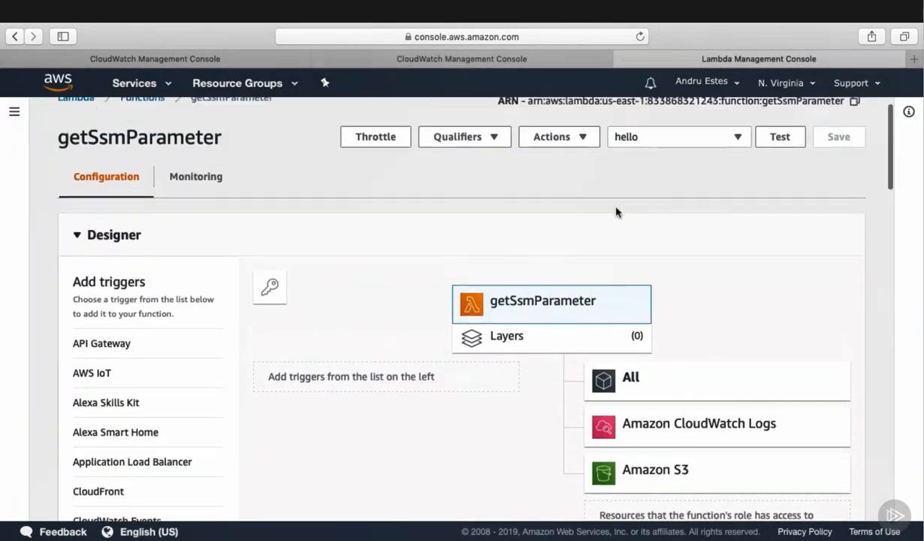
scroll(615, 211, "up", 2)
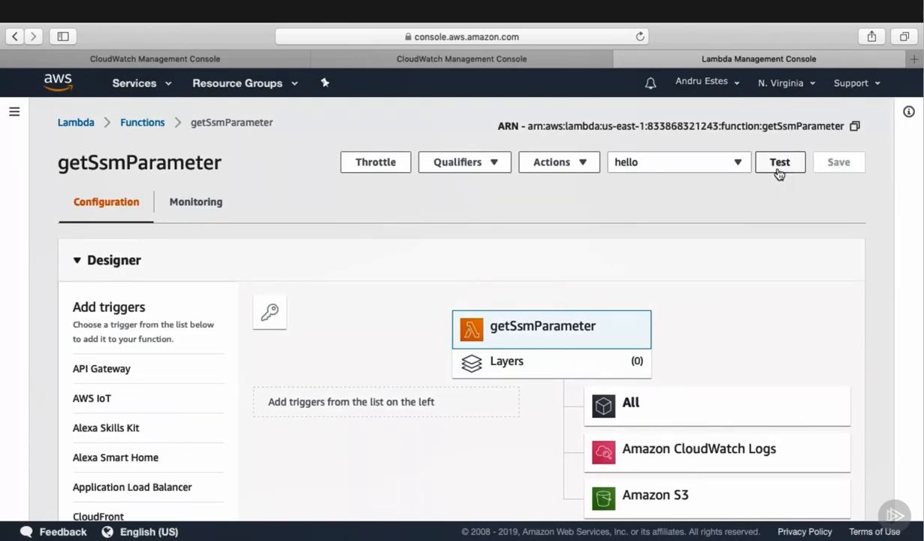
left_click(779, 164)
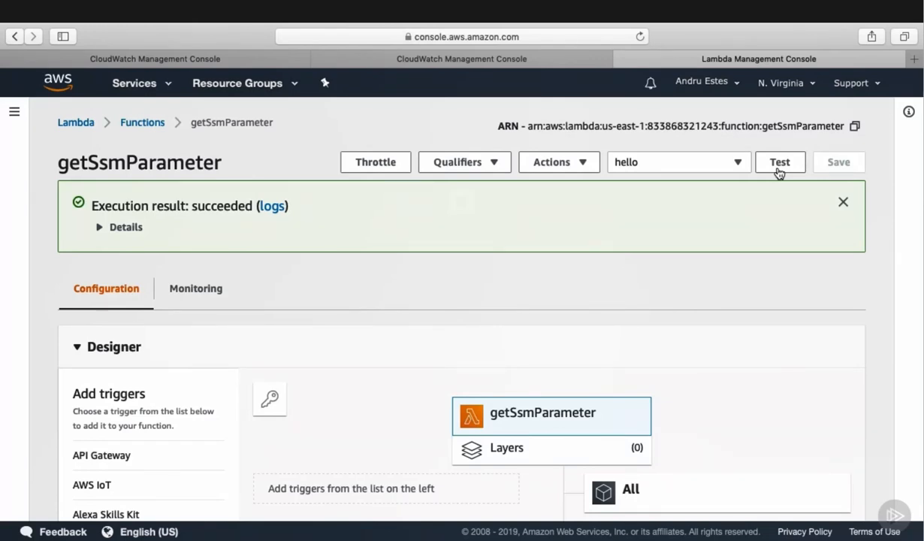
left_click(622, 58)
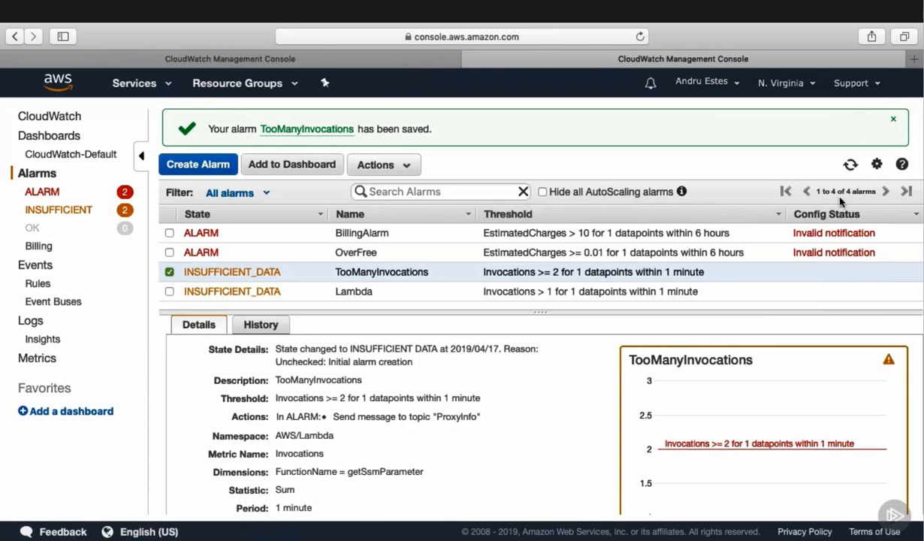
Step: Refresh the alarm list and examine the TooManyInvocations alarm's state, Invocations graph and missing-data setting
left_click(850, 166)
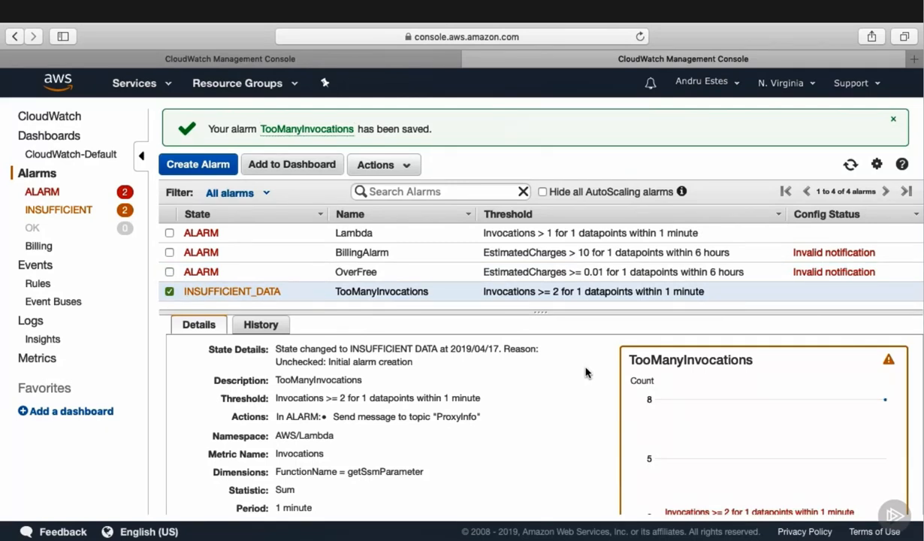
mouse_move(886, 399)
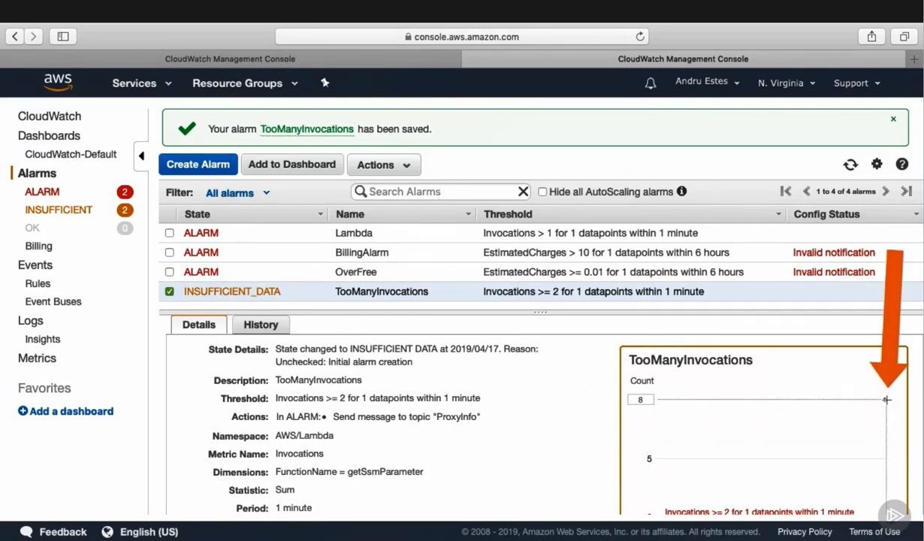
scroll(834, 417, "down", 1)
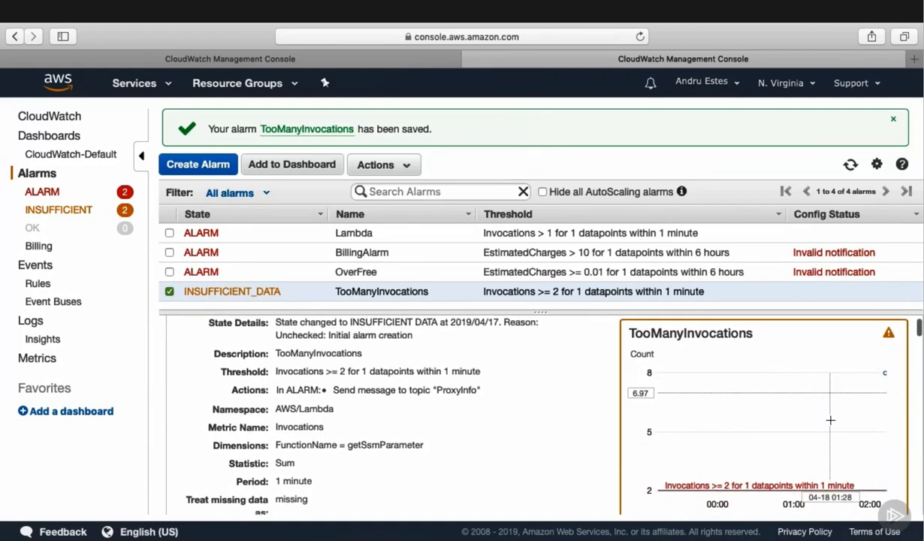
mouse_move(830, 420)
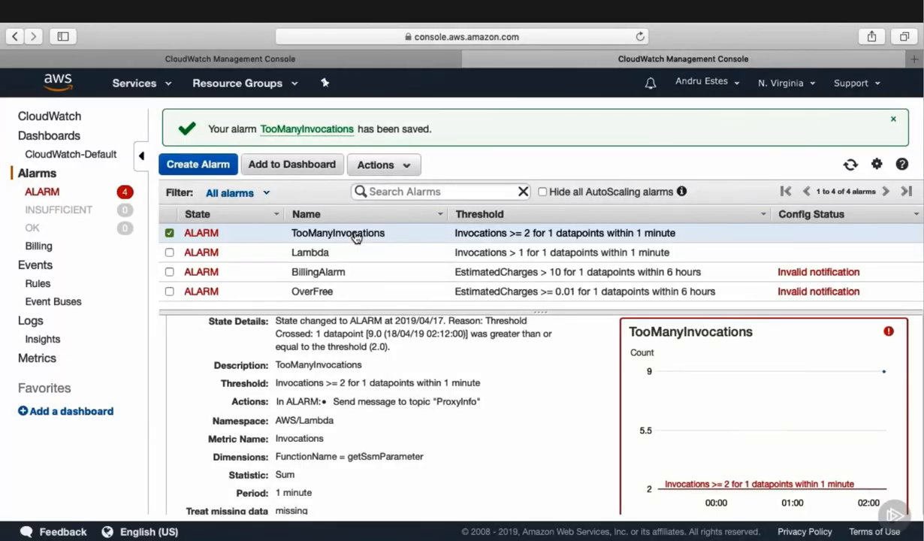
left_click(850, 163)
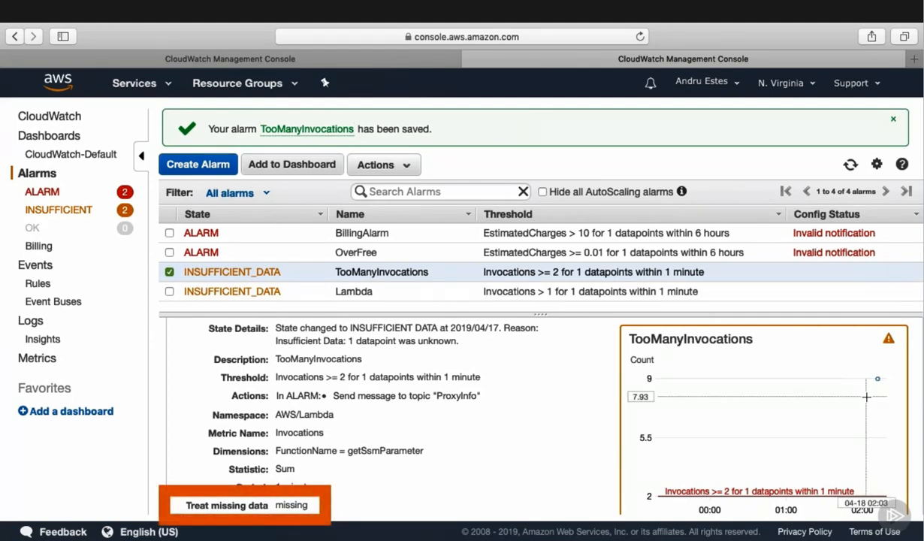
scroll(867, 396, "down", 1)
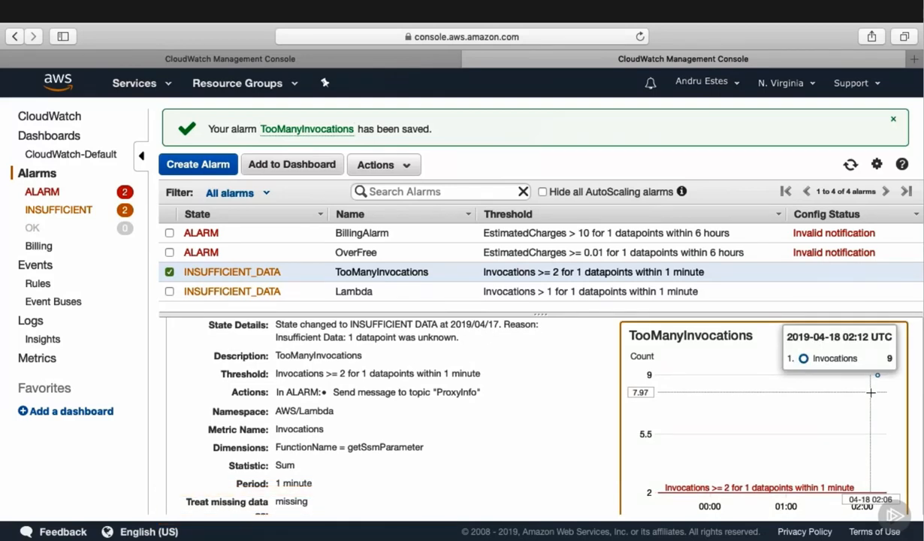
Step: Find TooManyInvocations among the INSUFFICIENT alarms, modify it to treat missing data as good (not breaching threshold), and save the changes
left_click(43, 193)
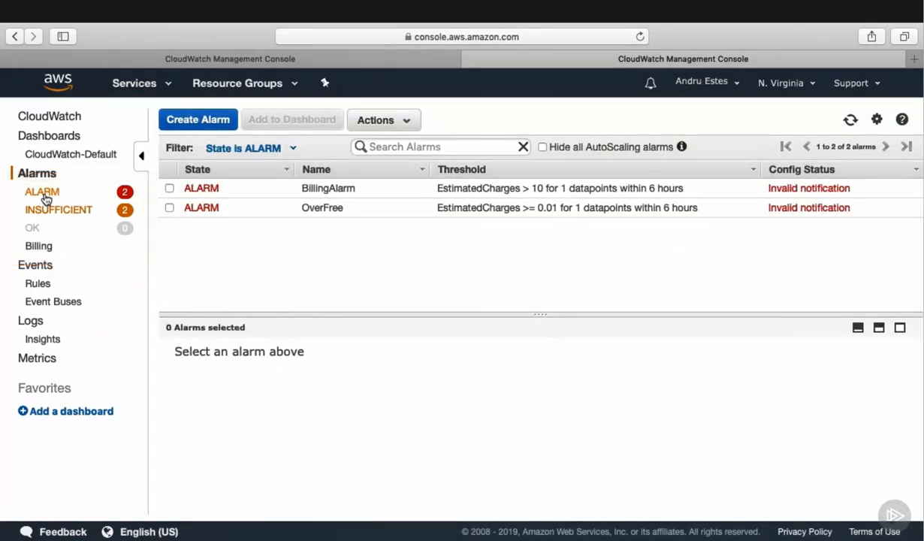
left_click(43, 211)
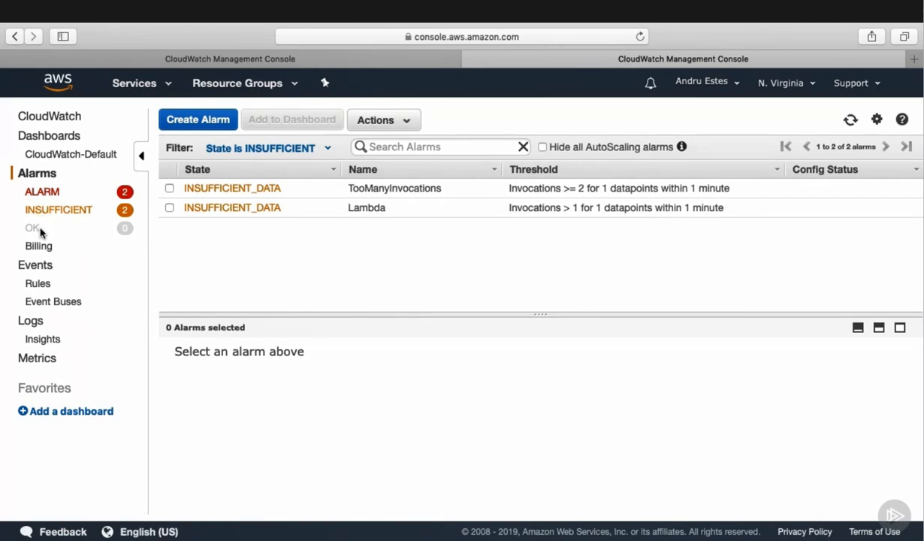
left_click(388, 189)
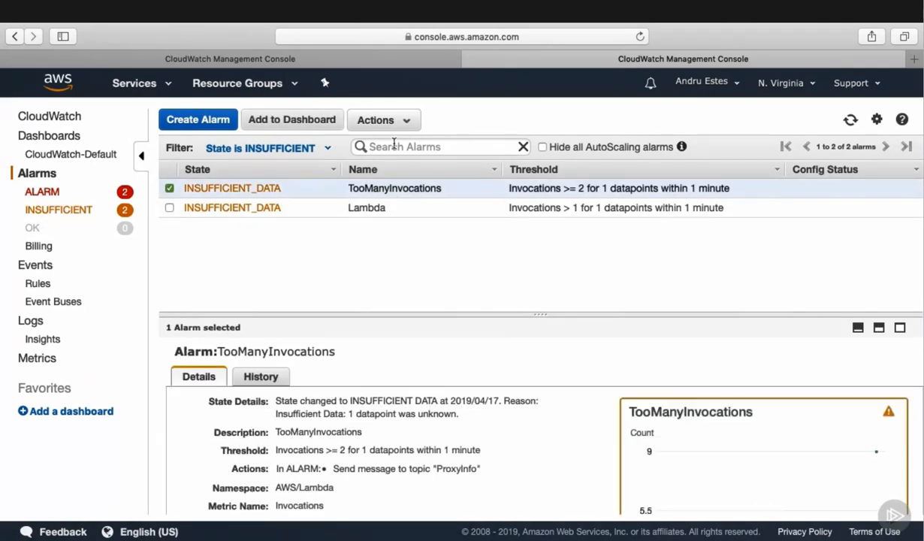
left_click(403, 120)
left_click(392, 148)
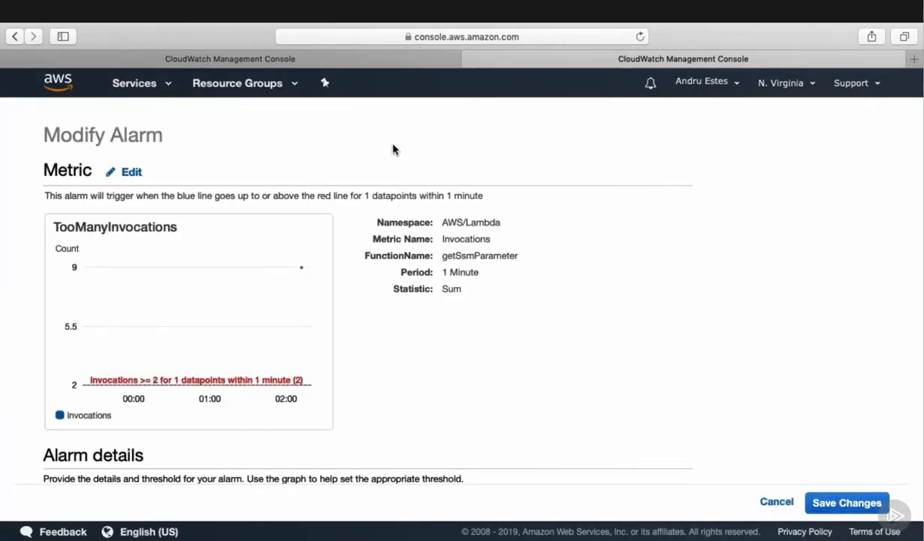
scroll(368, 188, "down", 5)
left_click(269, 301)
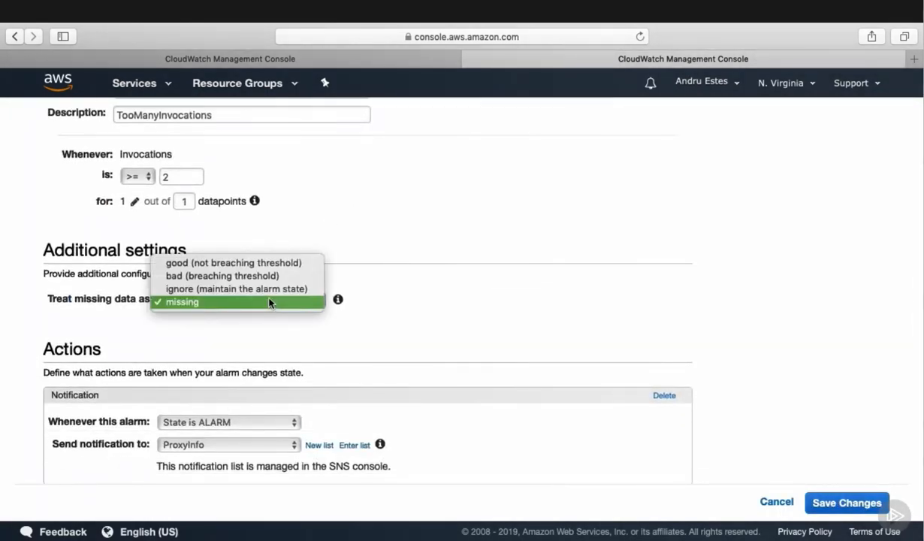
left_click(261, 262)
left_click(858, 508)
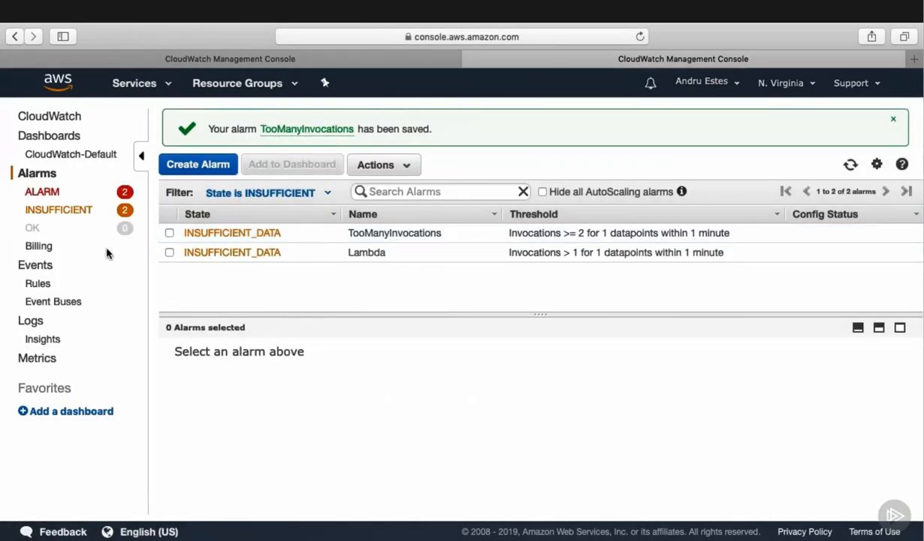
Step: View the billing alarms, and list the alarms in the OK state with a refresh to check TooManyInvocations
left_click(45, 246)
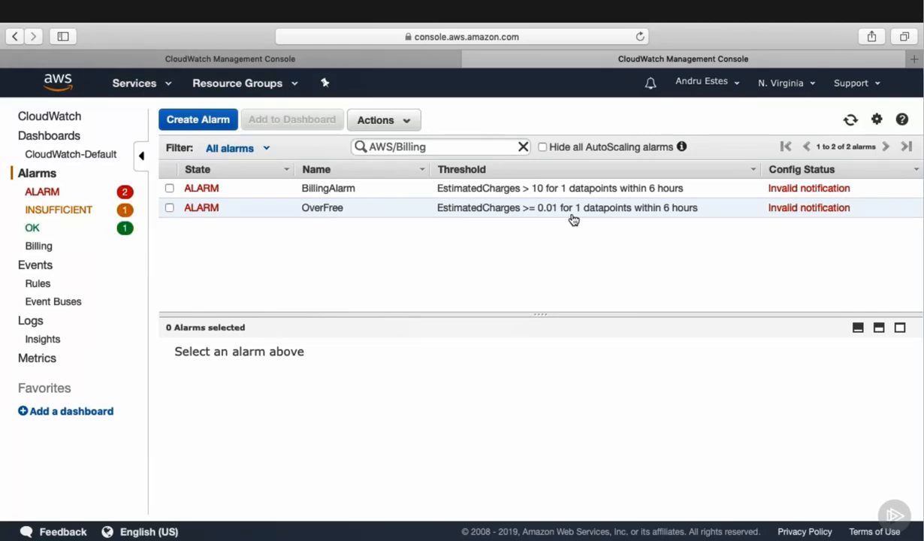
left_click(37, 229)
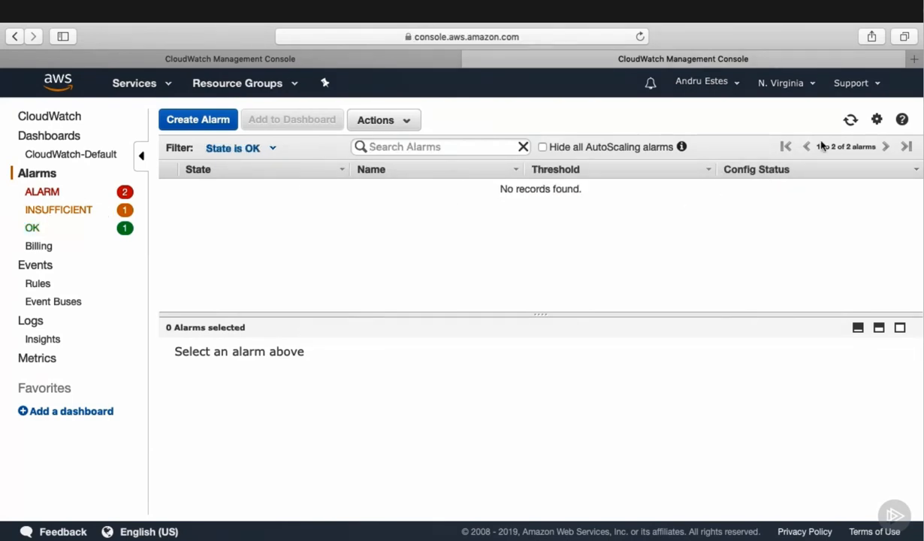
left_click(849, 121)
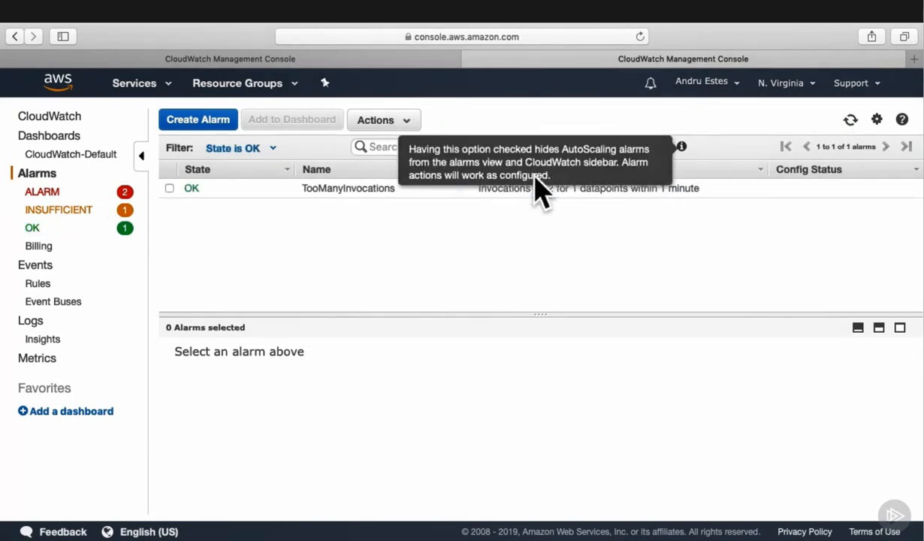